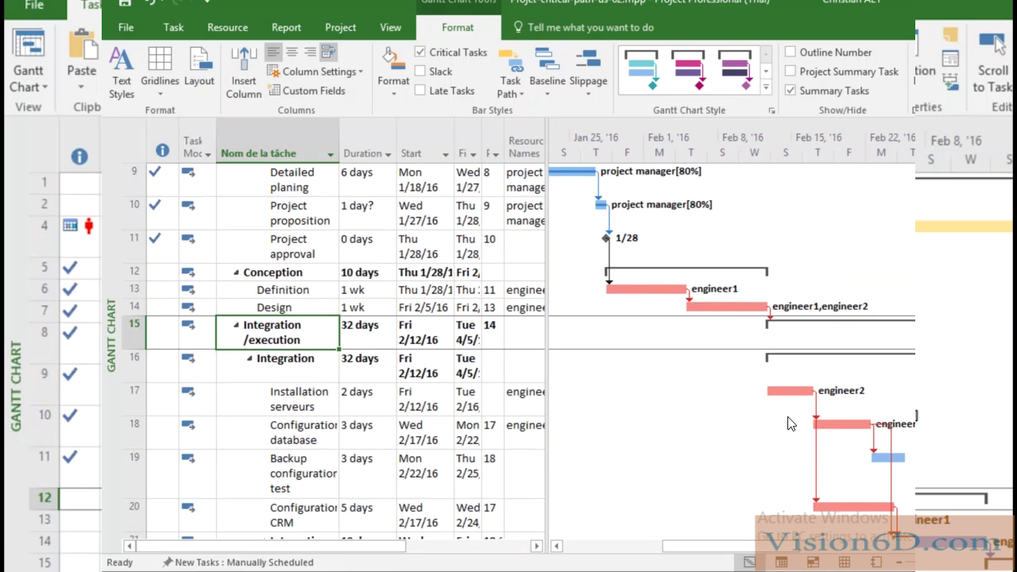
# Step: Show the critical tasks bar style in the Gantt chart
pyautogui.scroll(2, 516, 349)
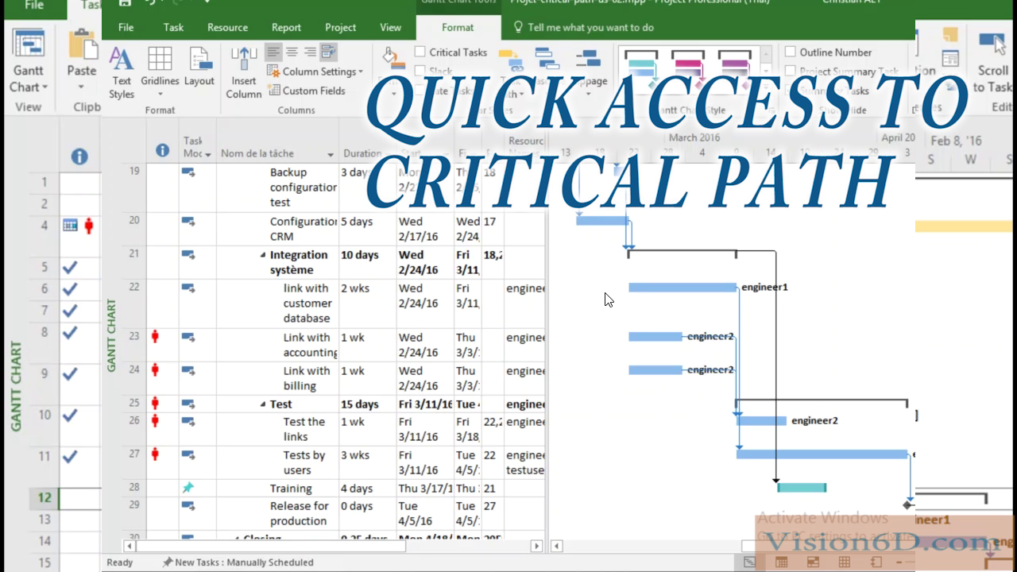
pyautogui.rightClick(606, 297)
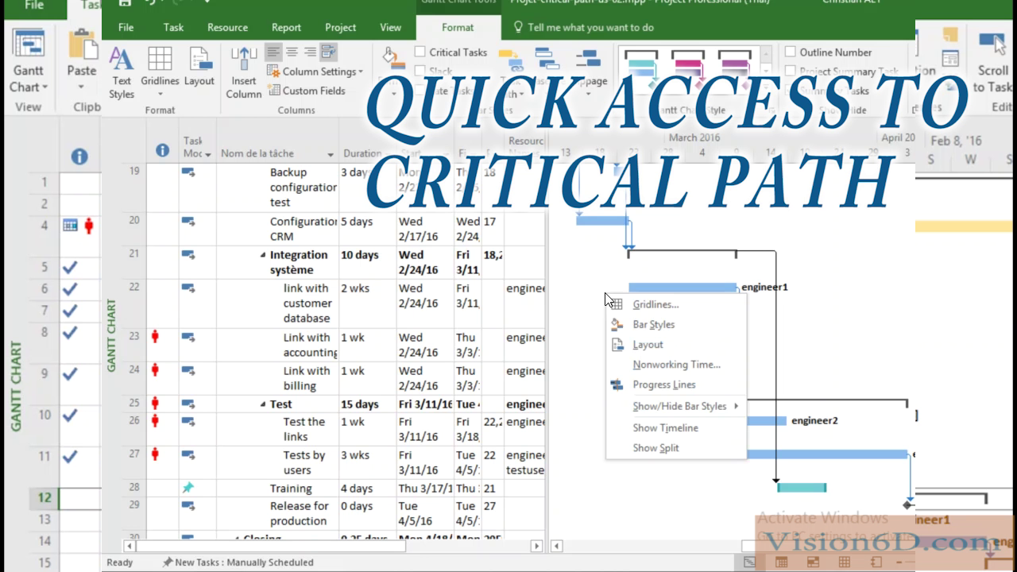
pyautogui.moveTo(659, 407)
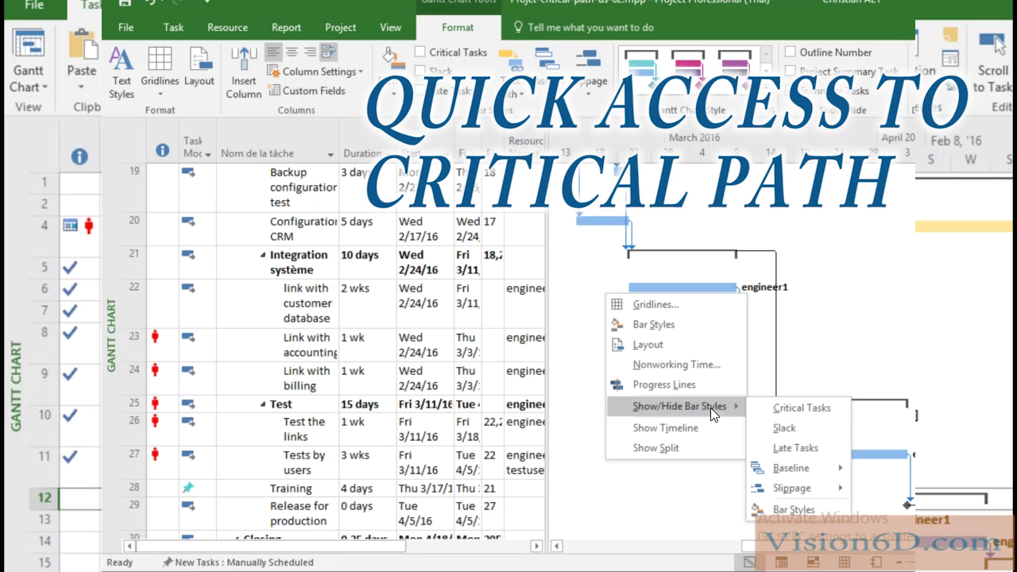
pyautogui.click(792, 406)
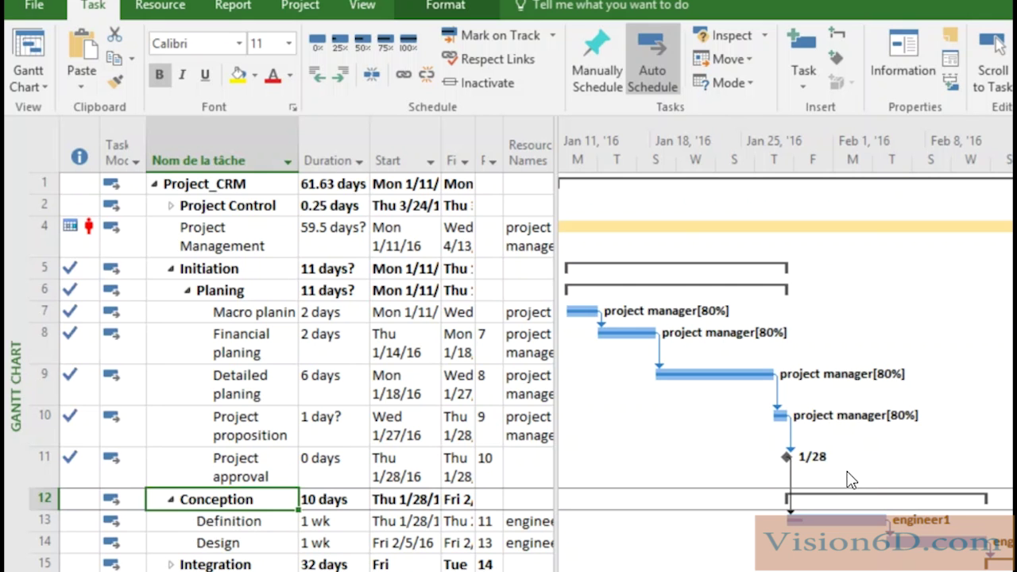
# Step: Expand the Integration/execution summary task to show its subtasks
pyautogui.scroll(-2, 851, 481)
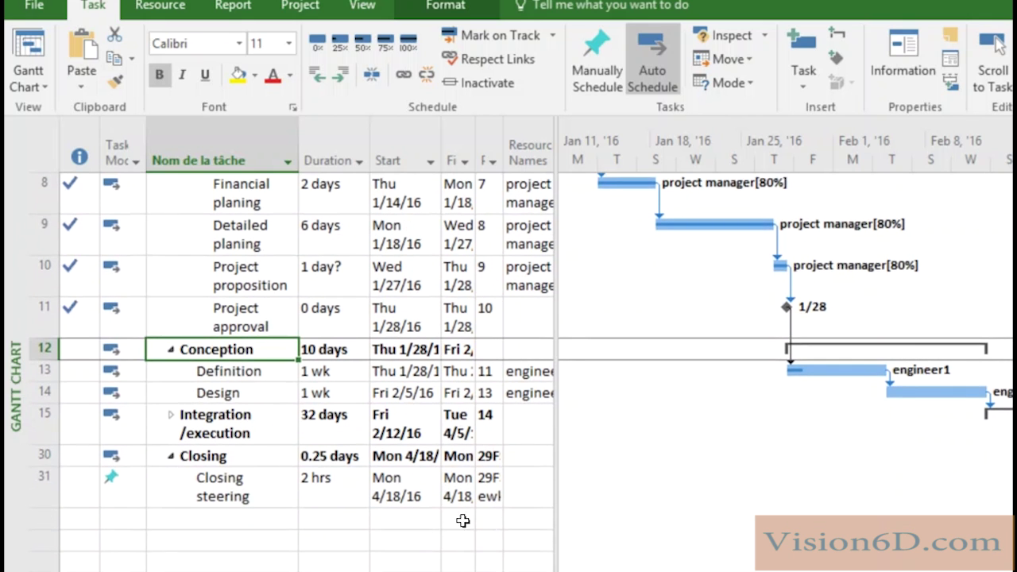
pyautogui.click(170, 413)
pyautogui.scroll(-2, 610, 464)
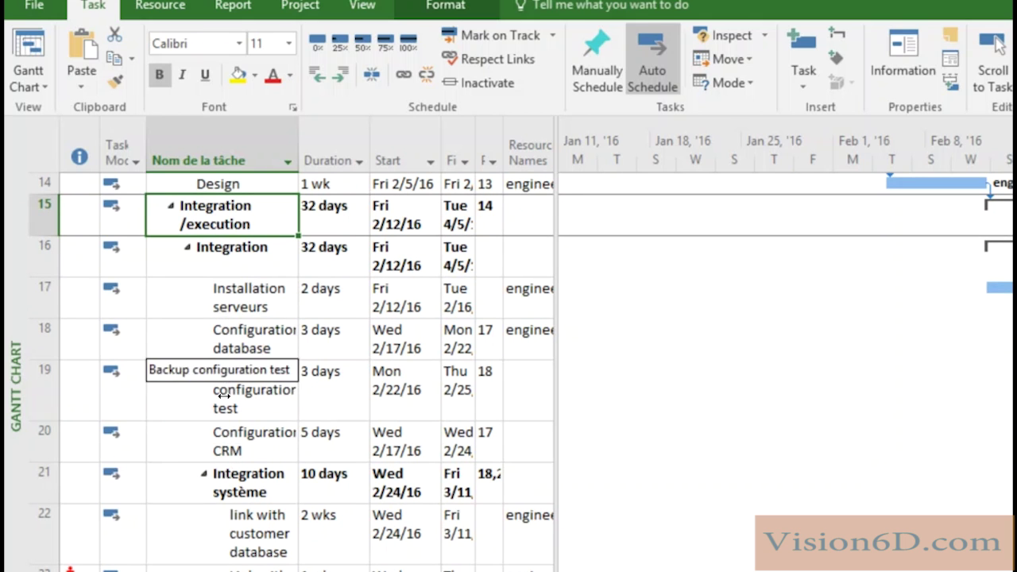
pyautogui.scroll(-2, 222, 514)
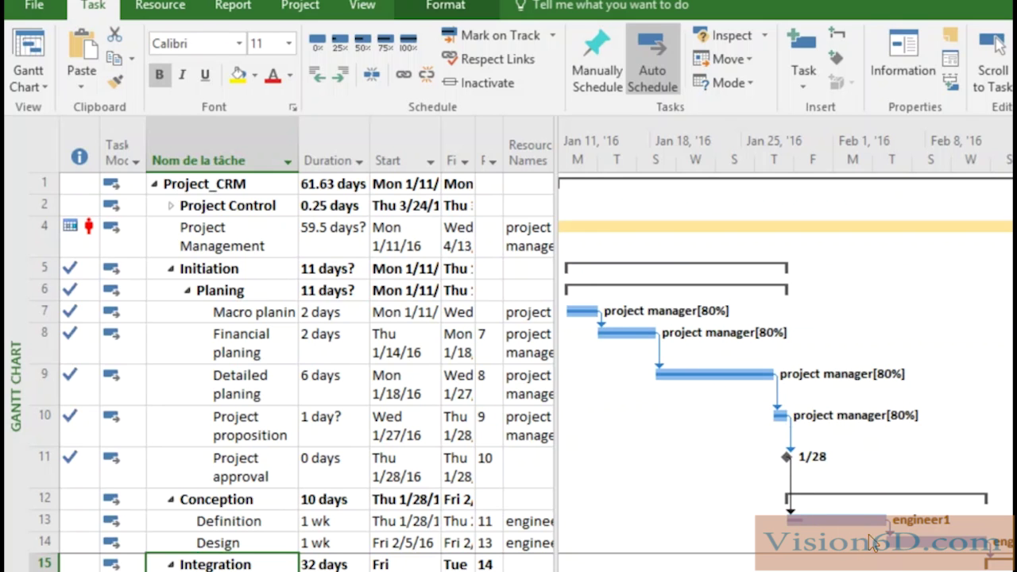
# Step: Turn on the Critical Tasks bar style so that the project's critical tasks are drawn in red
pyautogui.scroll(-4, 787, 476)
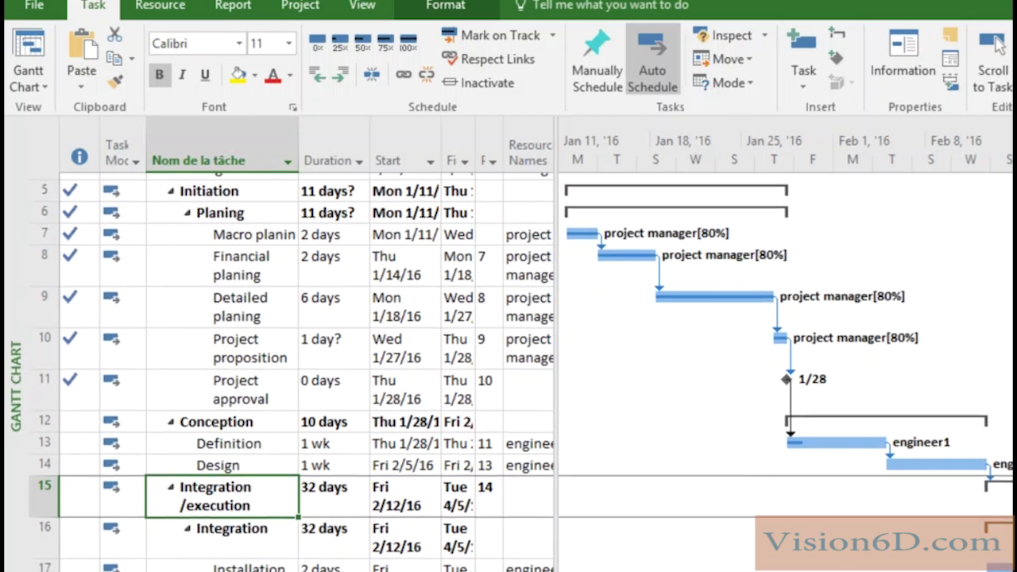
pyautogui.scroll(1, 786, 365)
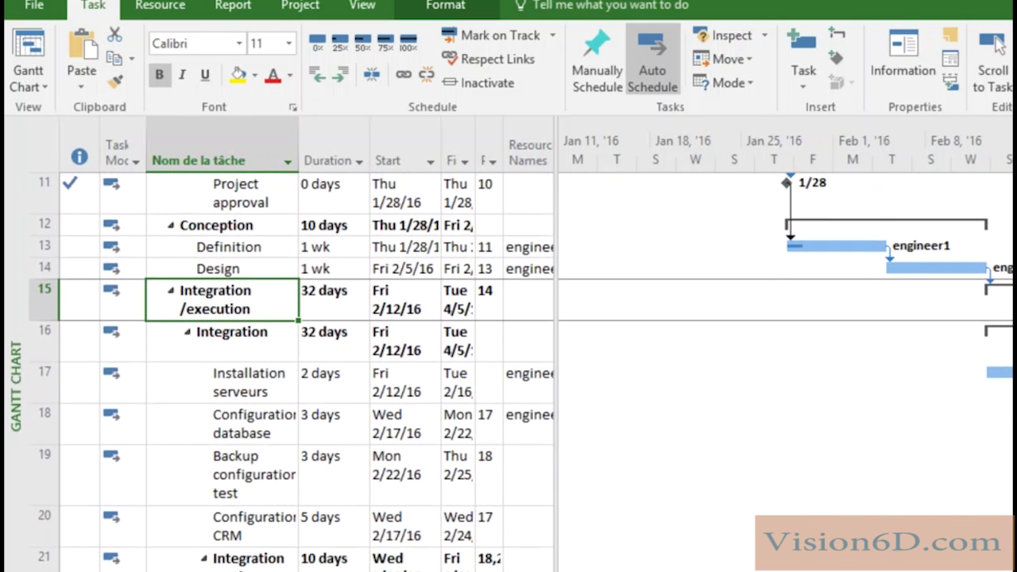
pyautogui.hscroll(3, 786, 349)
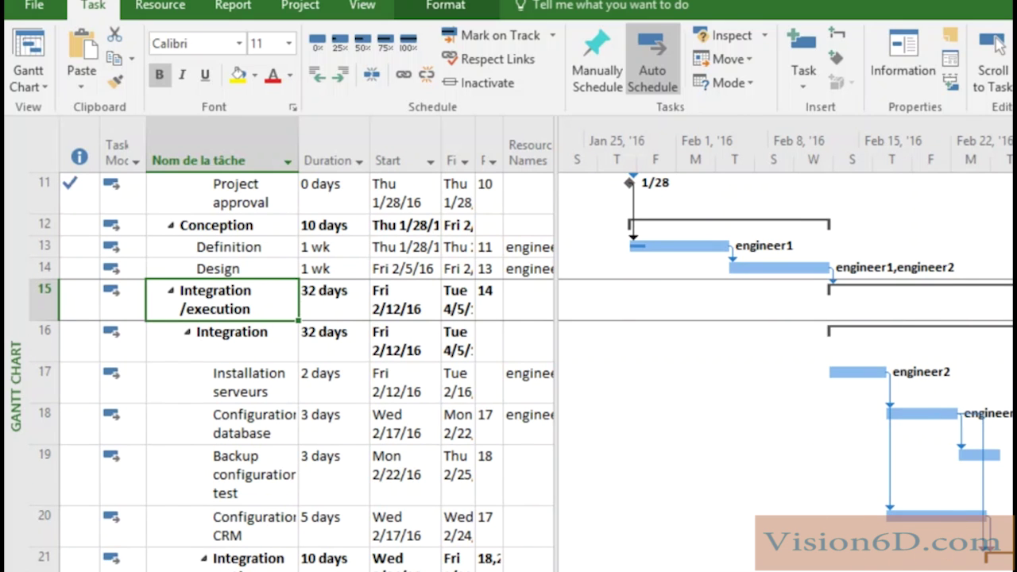
pyautogui.scroll(-3, 521, 372)
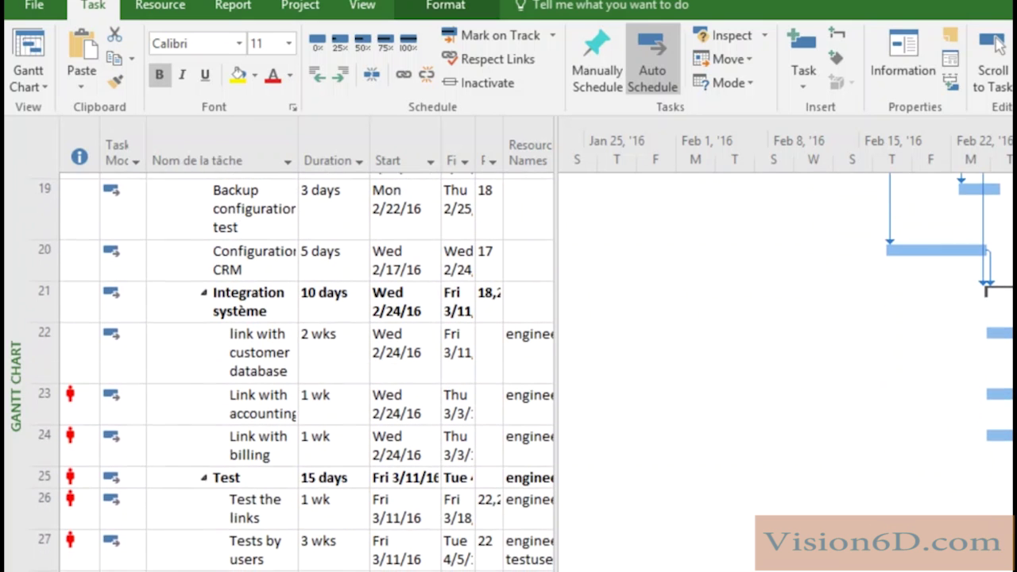
pyautogui.click(998, 45)
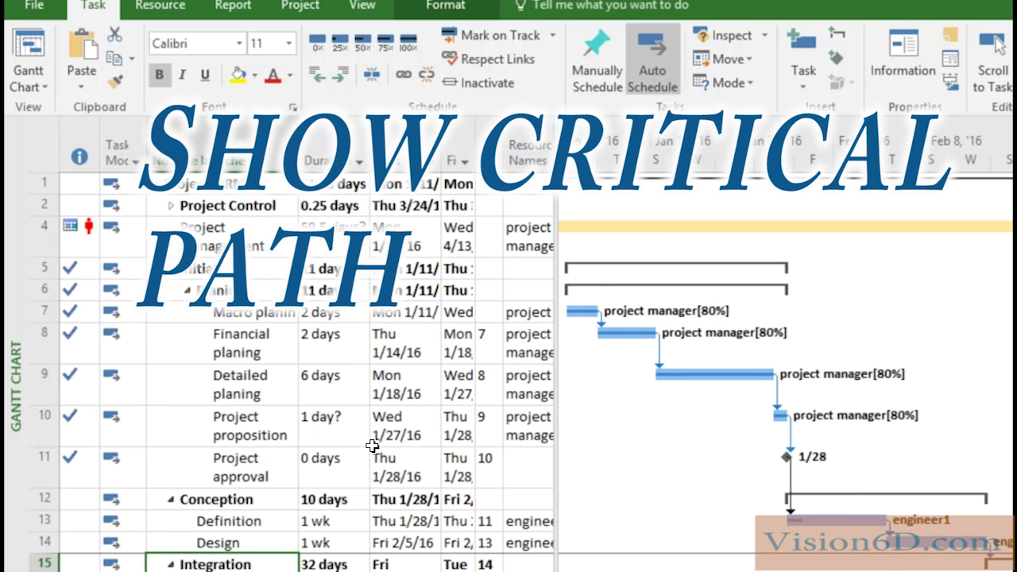
pyautogui.click(448, 8)
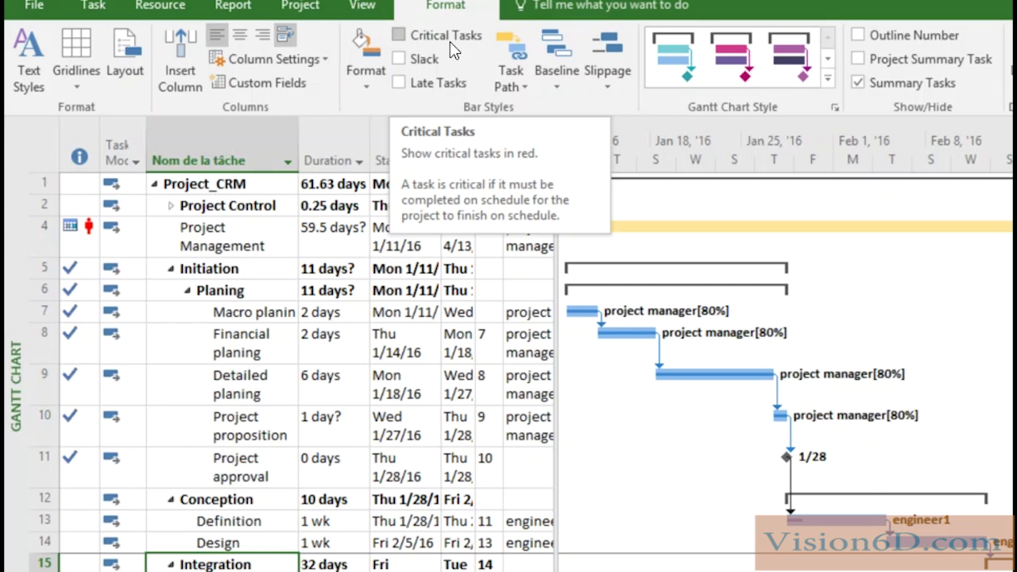
pyautogui.click(401, 32)
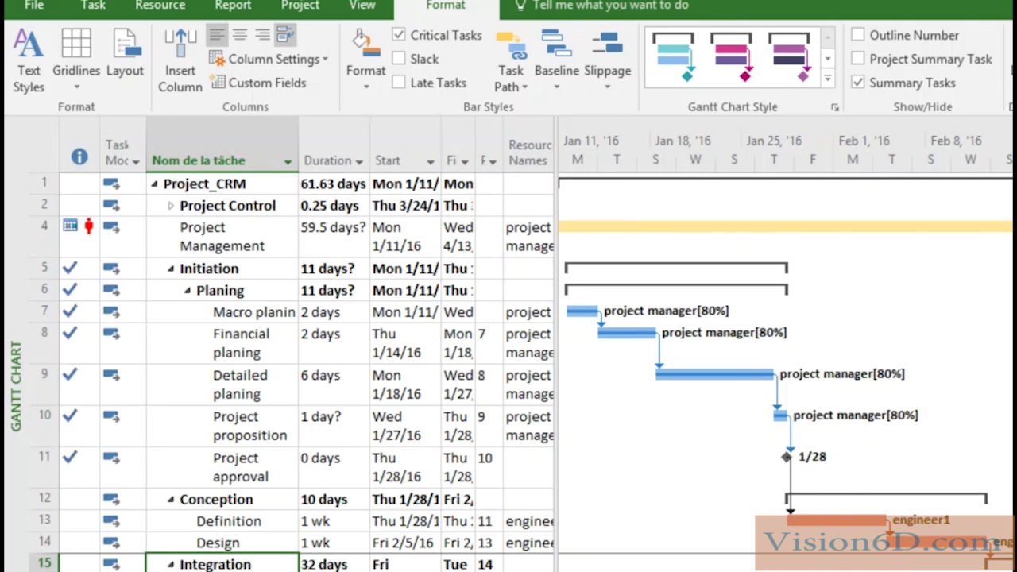
# Step: Examine the critical path in the Gantt chart from the Conception tasks through Integration, Test and Release for production
pyautogui.scroll(-3, 521, 374)
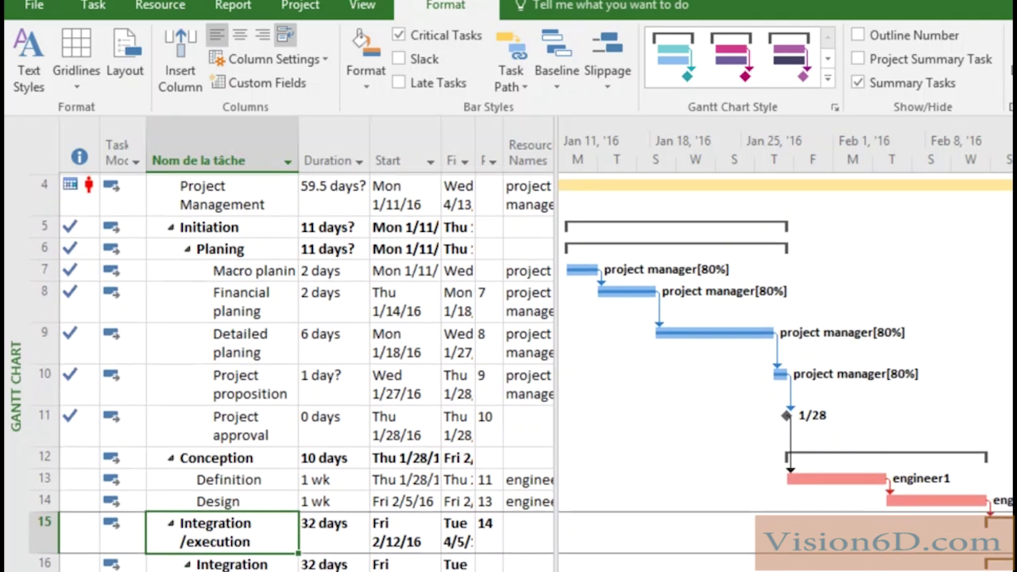
pyautogui.scroll(-1, 521, 373)
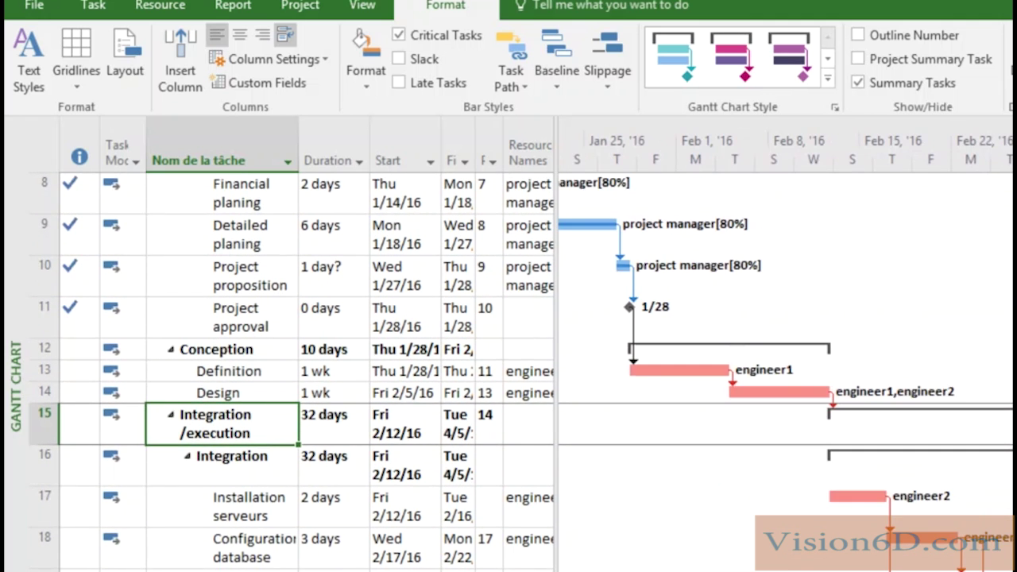
pyautogui.scroll(-1, 521, 373)
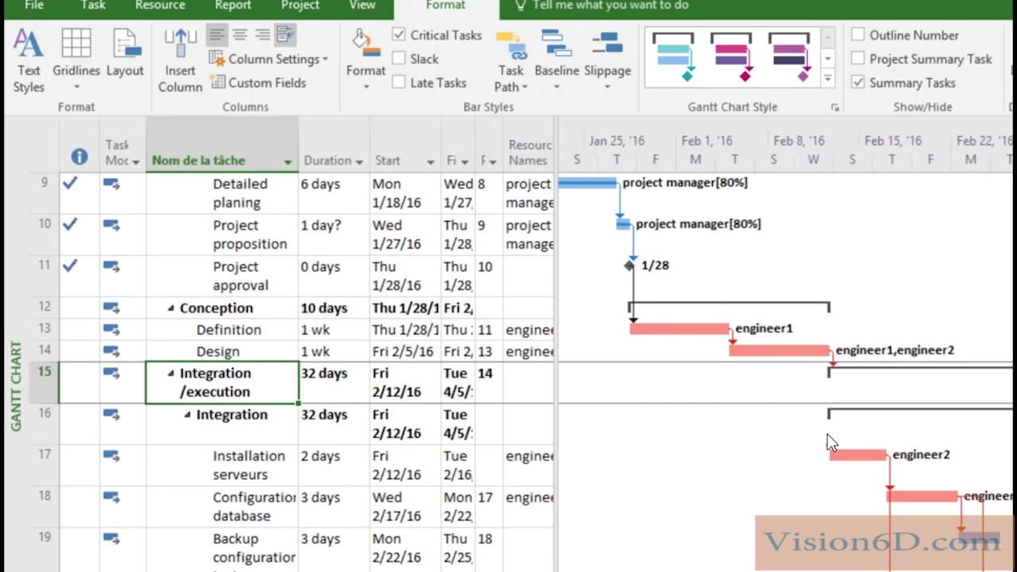
pyautogui.scroll(2, 594, 551)
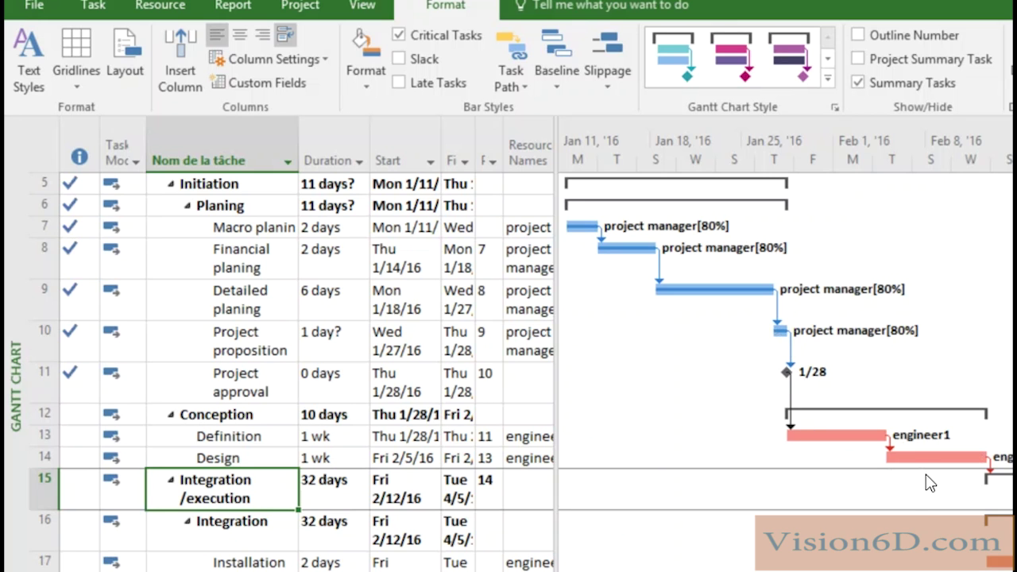
pyautogui.scroll(-1, 845, 388)
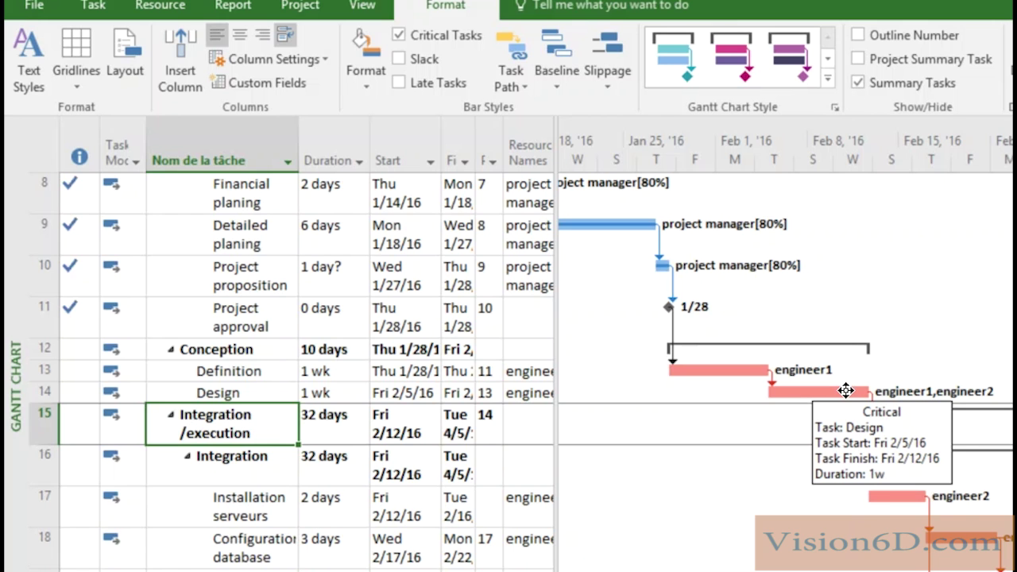
pyautogui.scroll(-1, 845, 390)
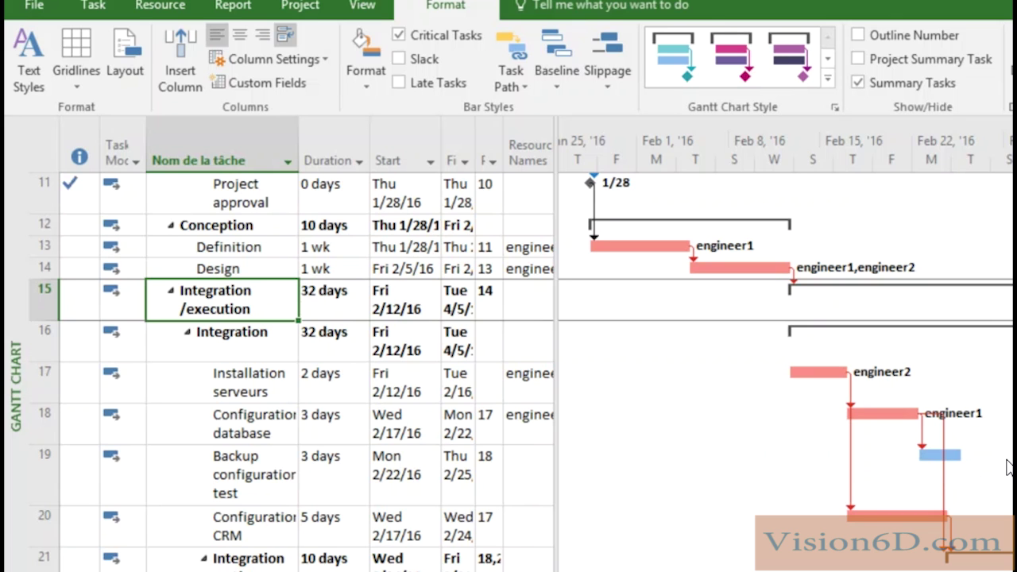
pyautogui.hotkey('ctrl', 'shift', 'F5')
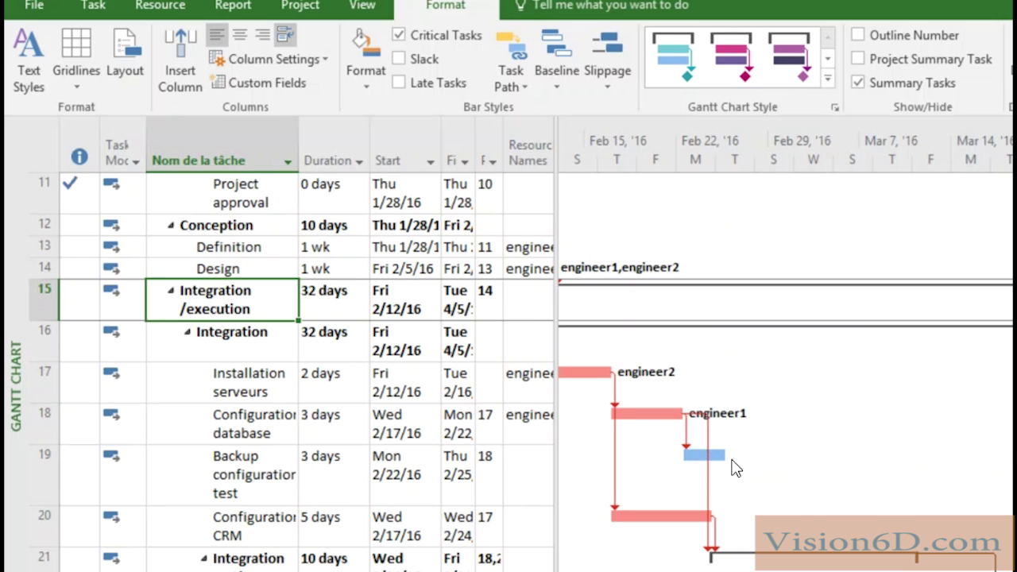
pyautogui.scroll(-2, 608, 398)
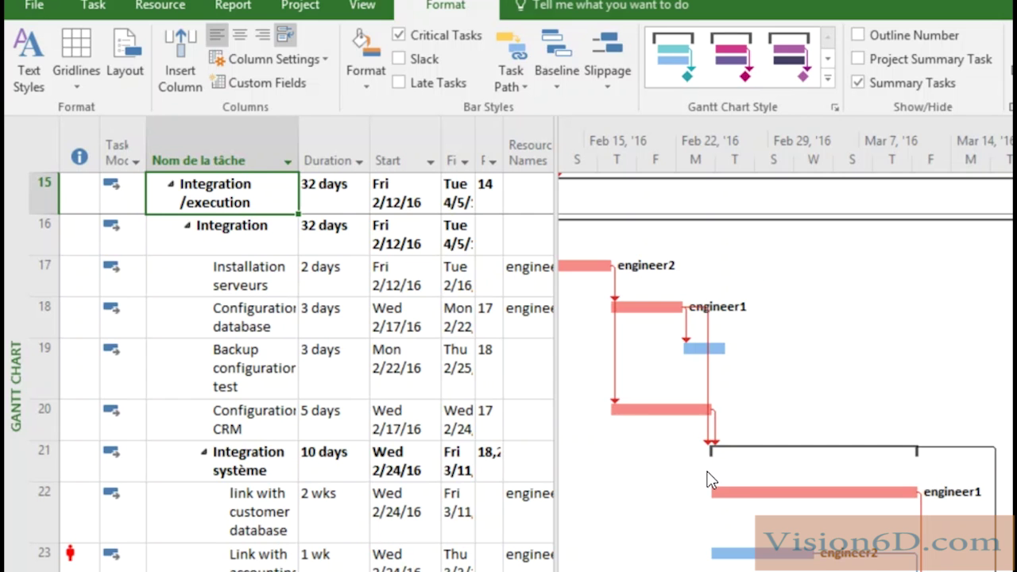
pyautogui.scroll(-3, 711, 479)
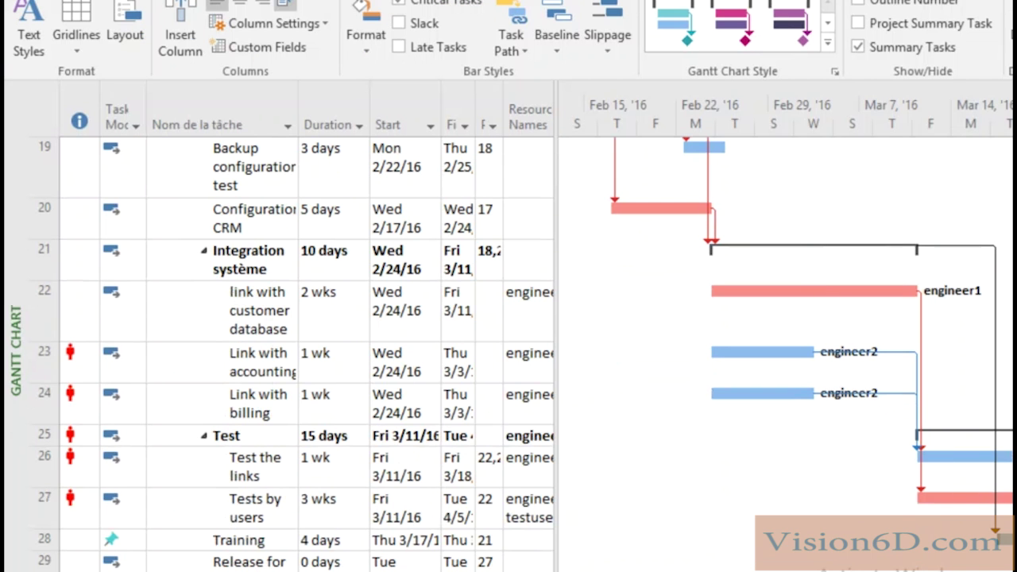
pyautogui.hscroll(5, 786, 333)
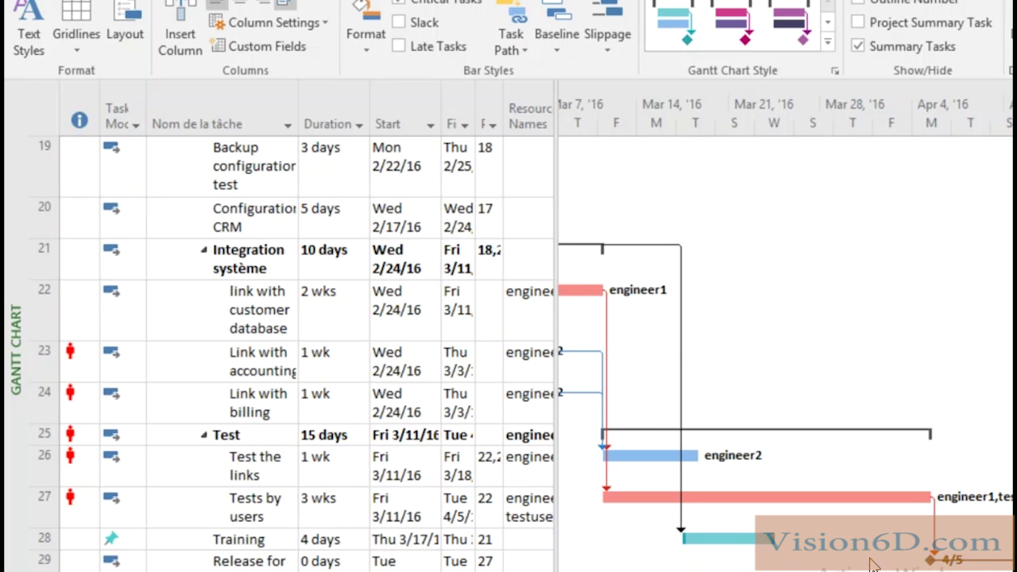
pyautogui.hscroll(-5, 871, 564)
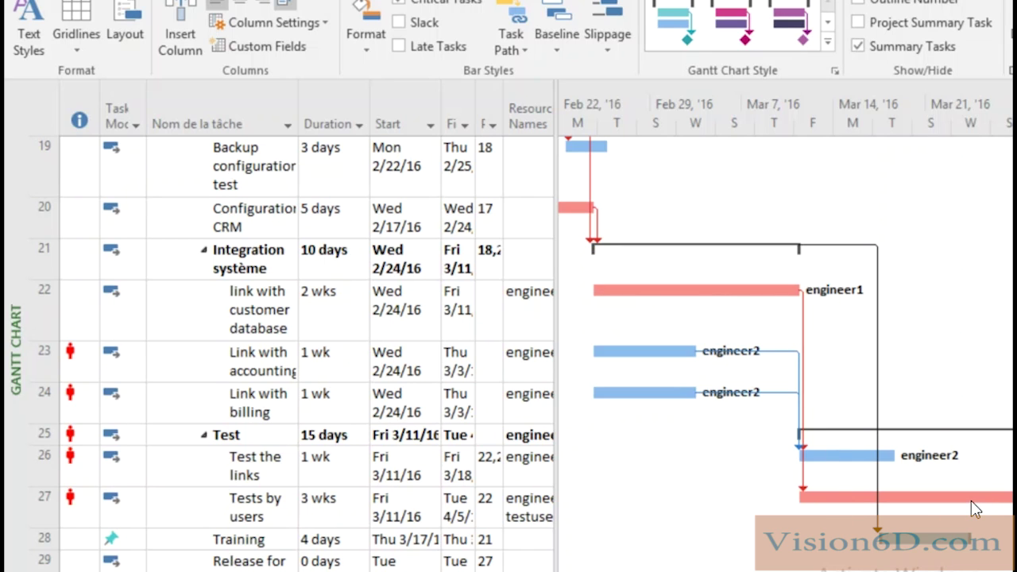
pyautogui.scroll(-1, 971, 501)
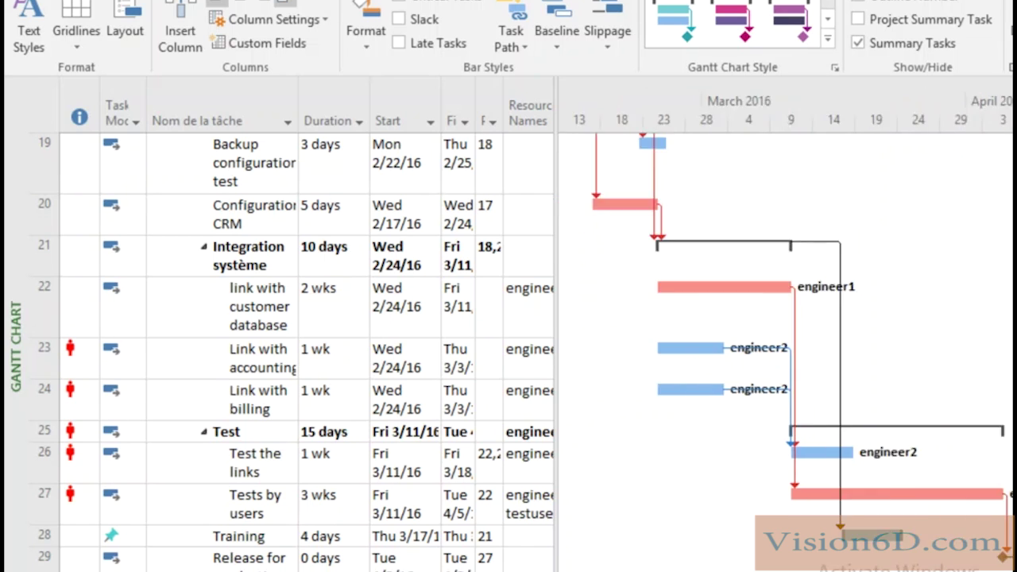
# Step: Hide the critical tasks bar style in the Gantt chart and show it again
pyautogui.rightClick(633, 323)
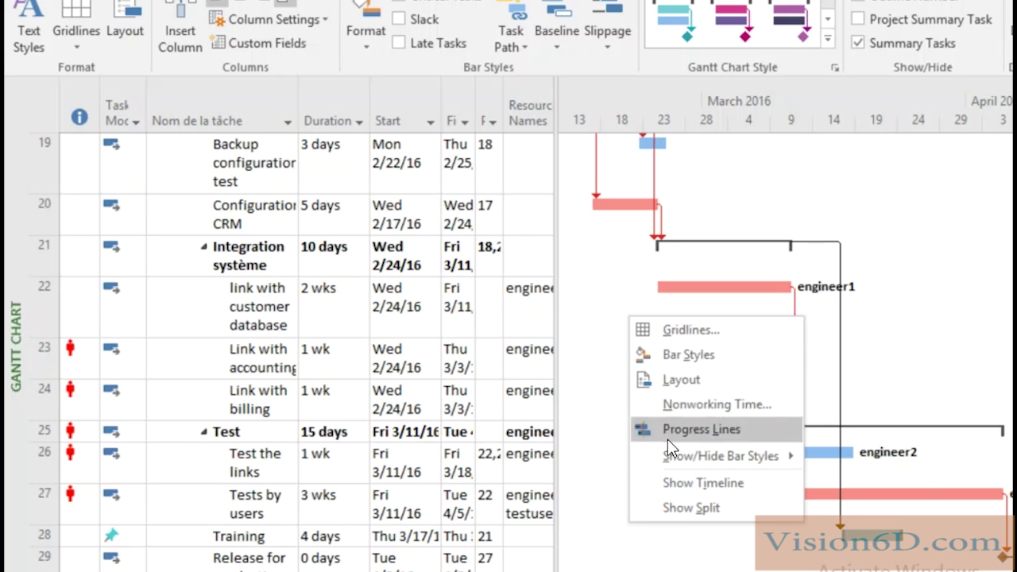
pyautogui.moveTo(683, 463)
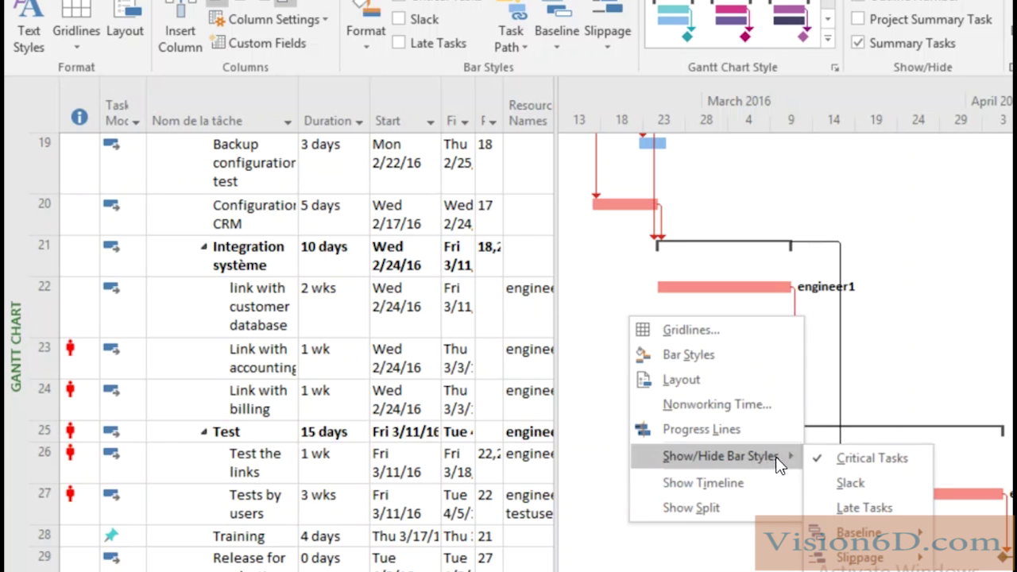
pyautogui.click(862, 466)
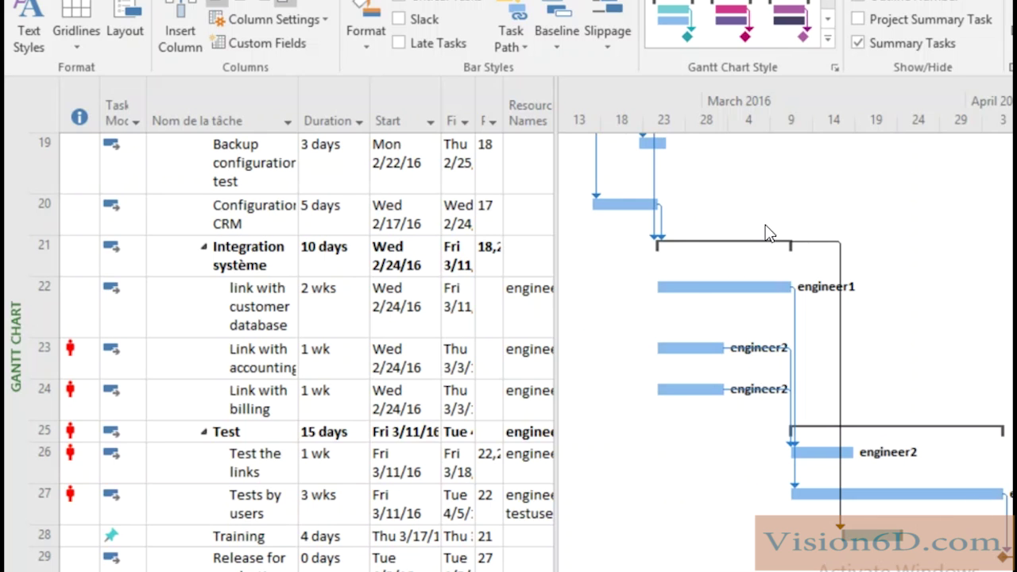
pyautogui.rightClick(631, 303)
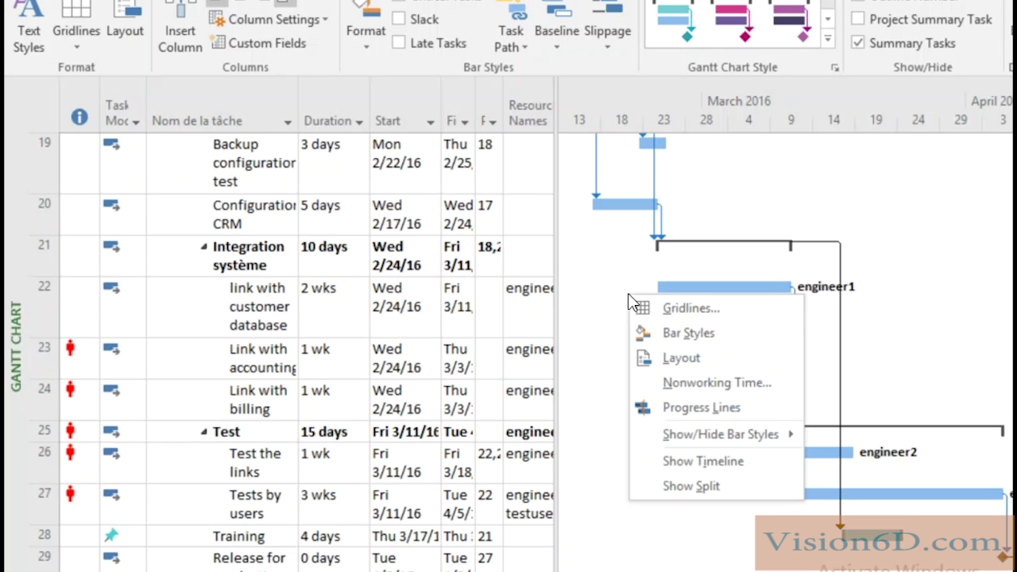
pyautogui.moveTo(689, 434)
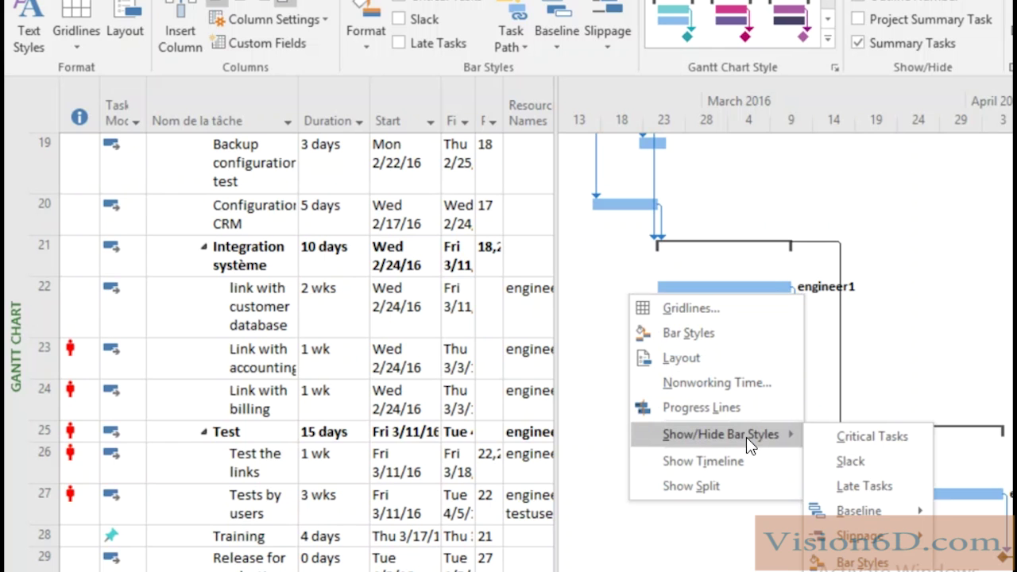
pyautogui.click(861, 435)
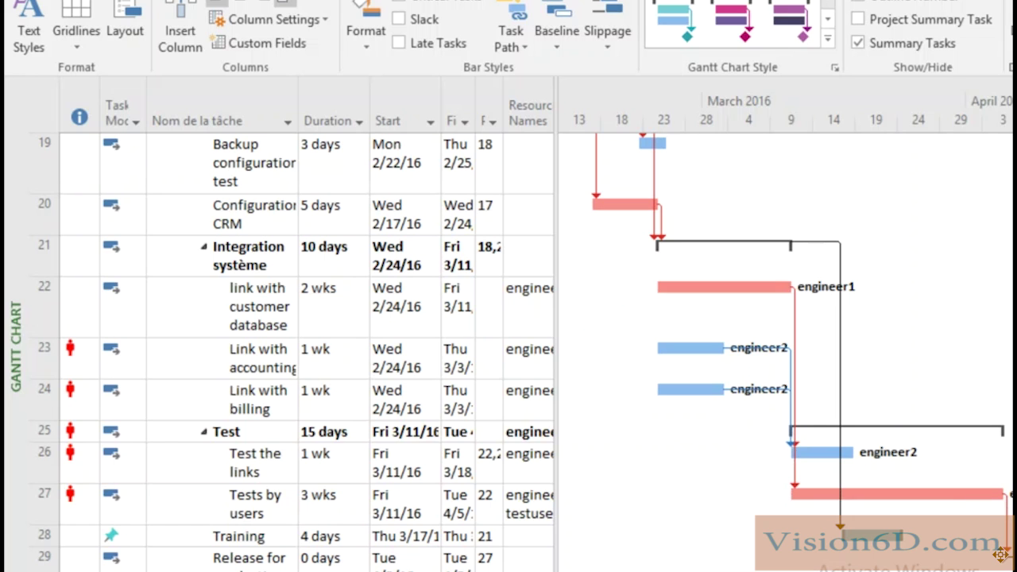
# Step: Show the slack of the tasks in the Gantt chart alongside the critical tasks
pyautogui.rightClick(653, 445)
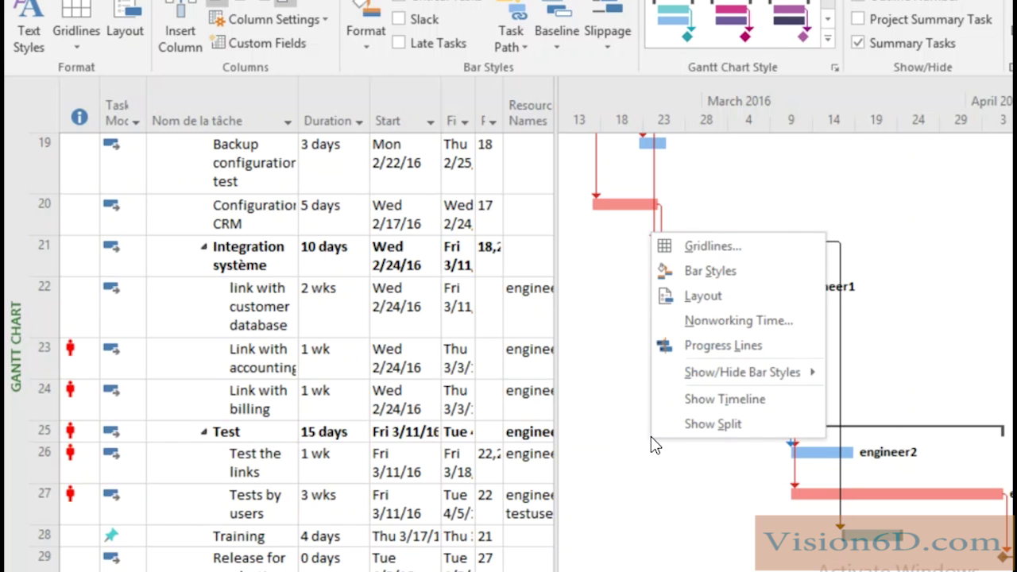
pyautogui.moveTo(713, 383)
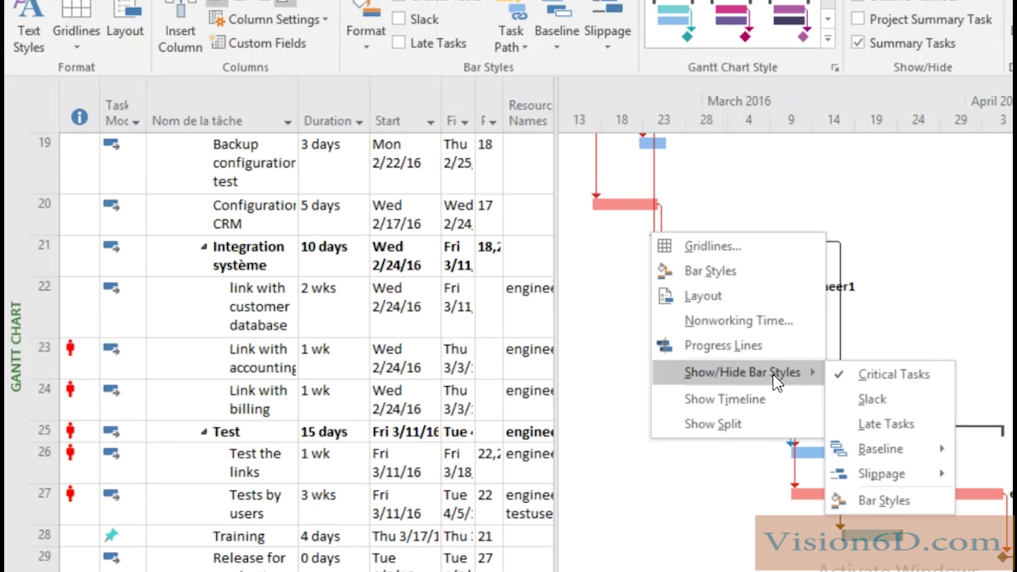
pyautogui.click(872, 399)
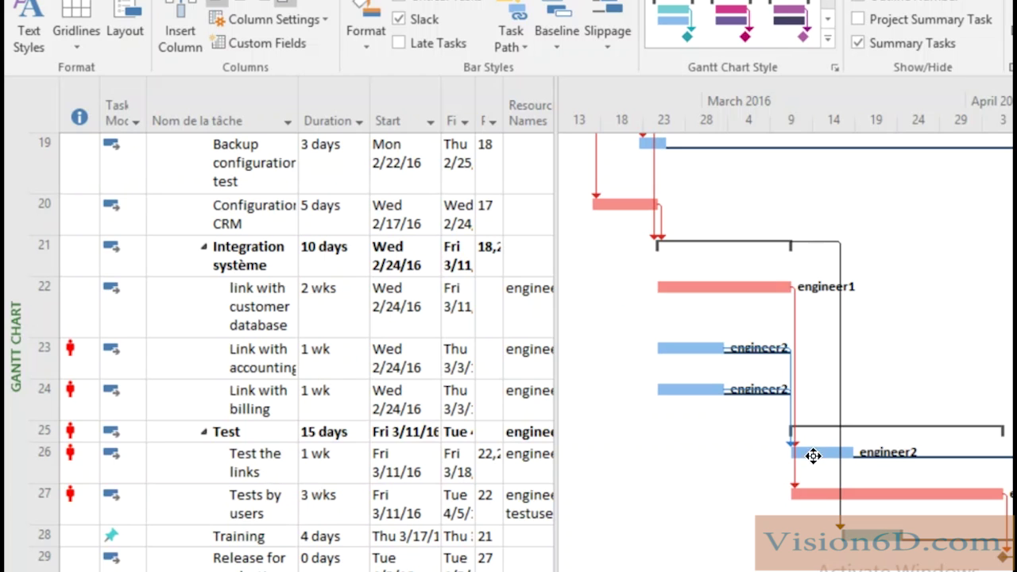
# Step: Level all the overallocated resources across the project schedule
pyautogui.moveTo(817, 451)
pyautogui.scroll(2, 307, 350)
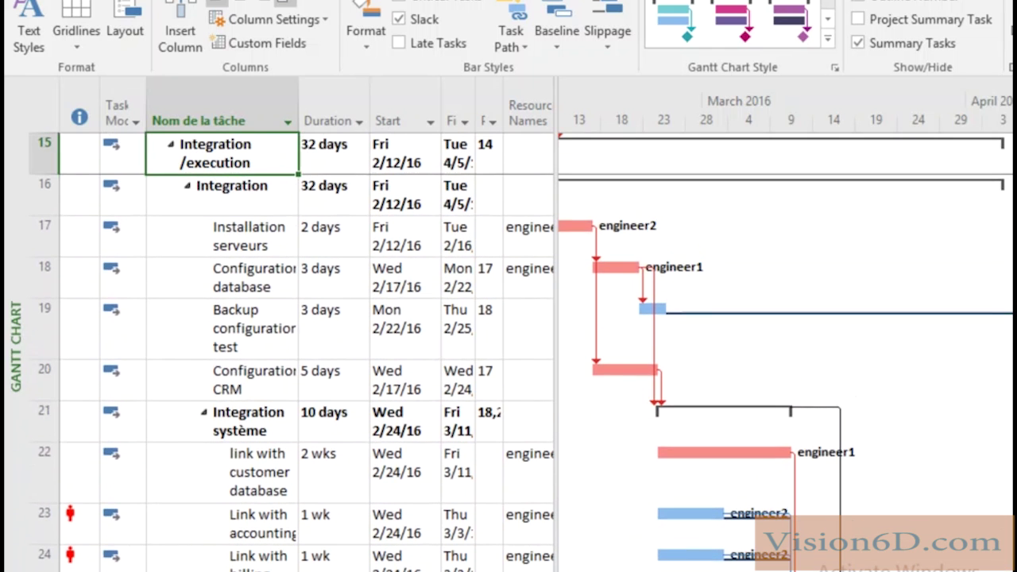
pyautogui.scroll(-1, 307, 350)
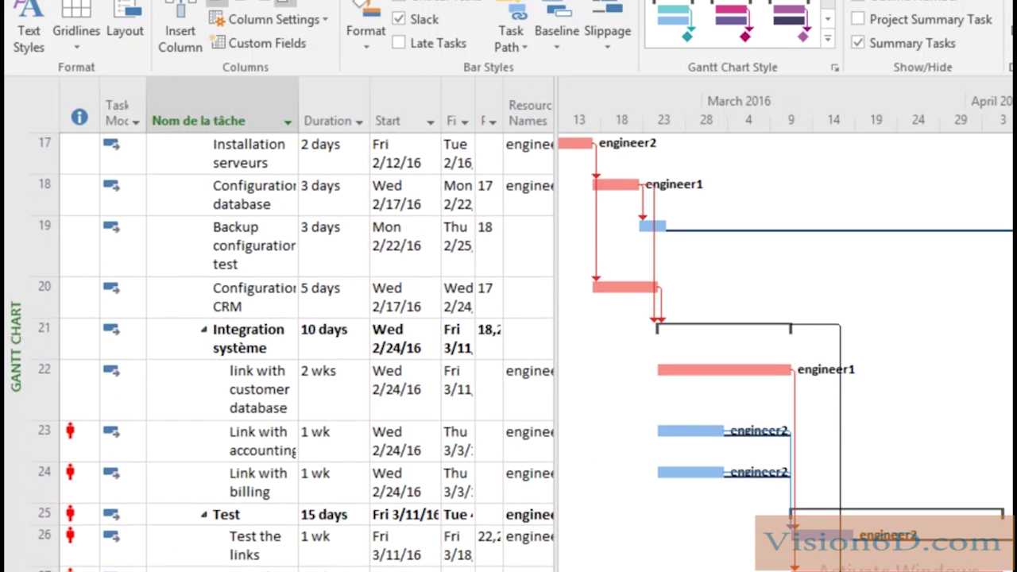
pyautogui.scroll(-1, 600, 382)
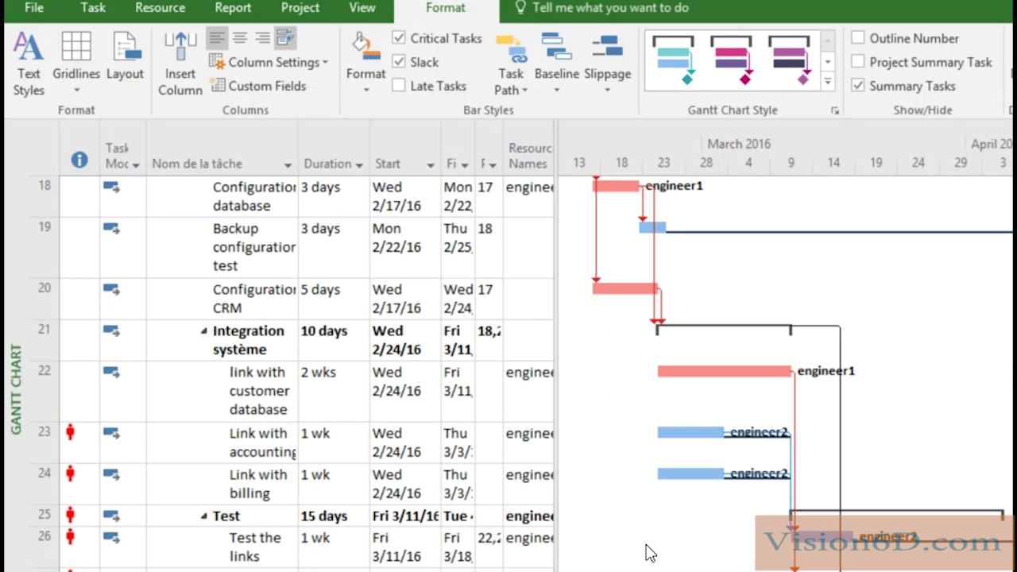
pyautogui.click(162, 8)
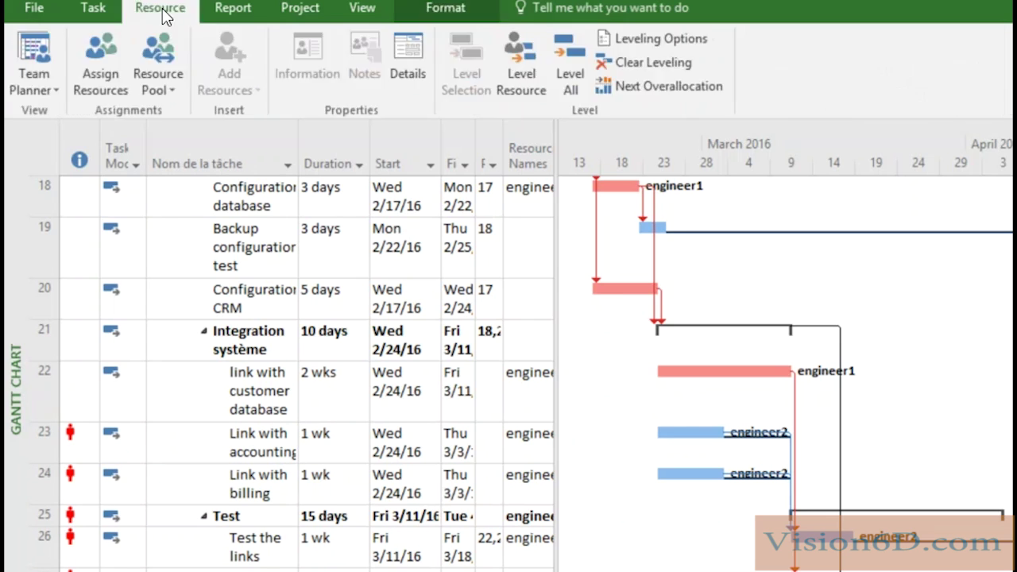
pyautogui.click(569, 67)
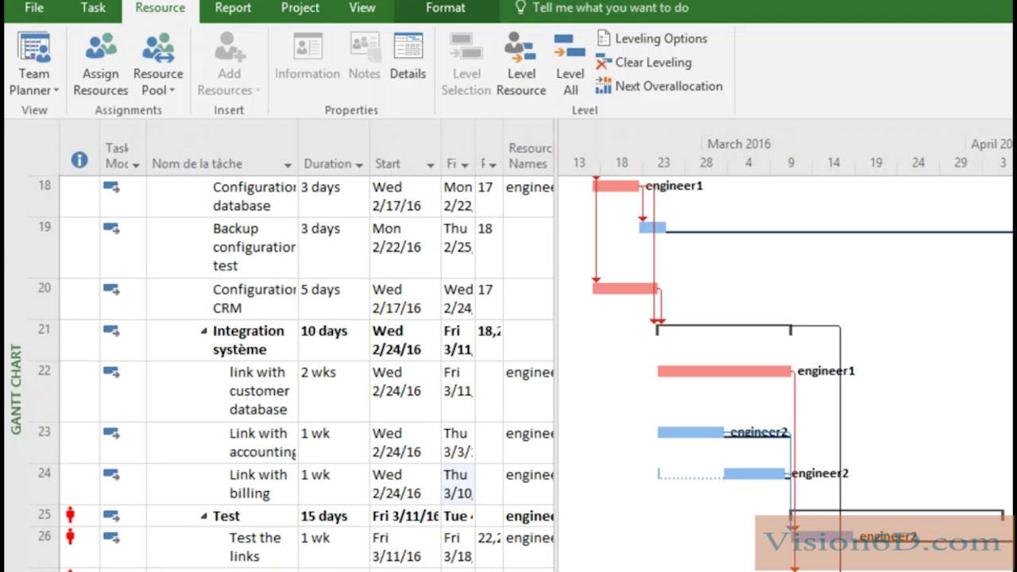
# Step: Show the project as a Network Diagram and examine the critical path, zoomed out to an overview of the linked tasks
pyautogui.click(93, 15)
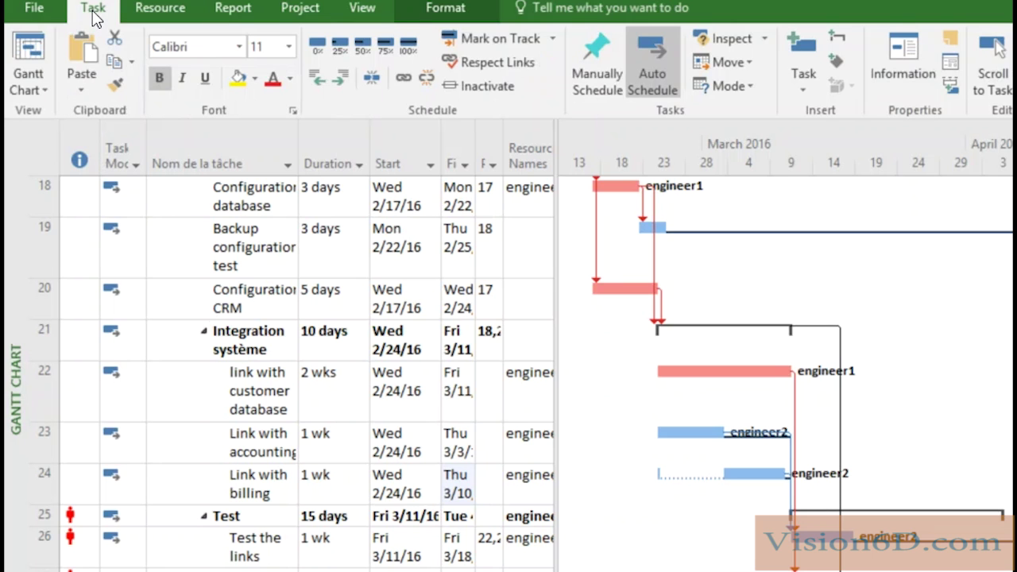
pyautogui.click(43, 88)
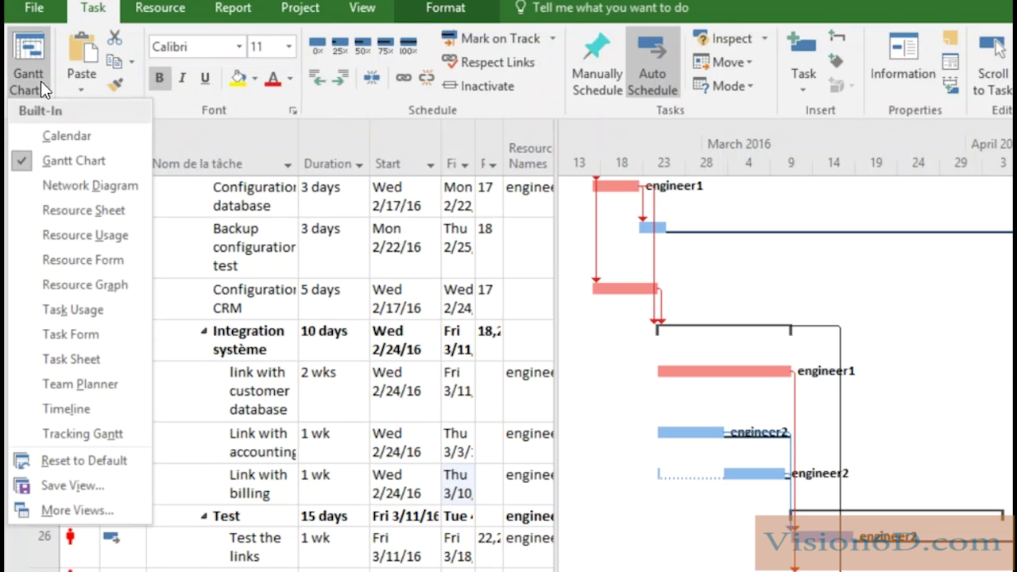
pyautogui.click(68, 184)
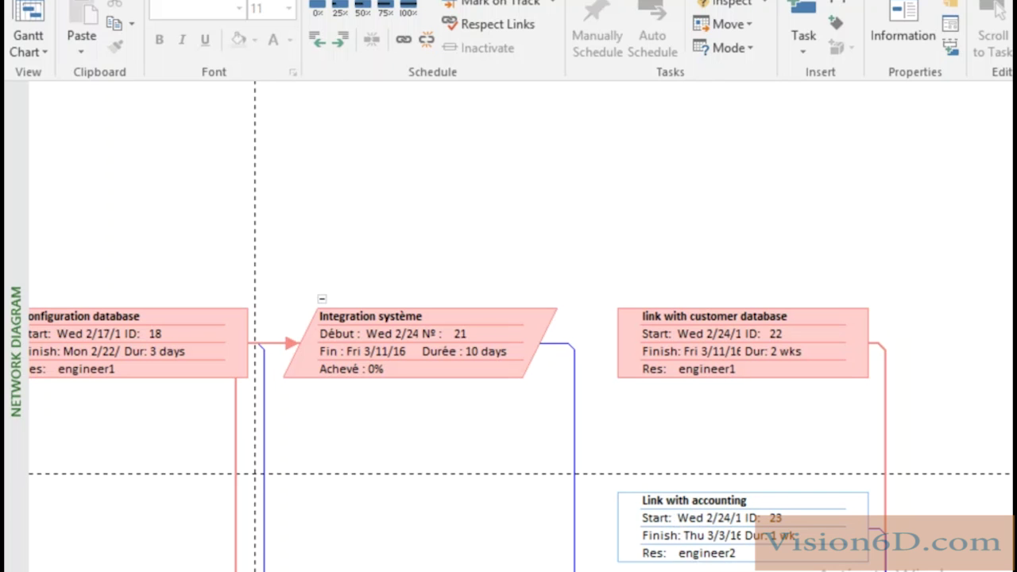
pyautogui.hscroll(-10, 508, 318)
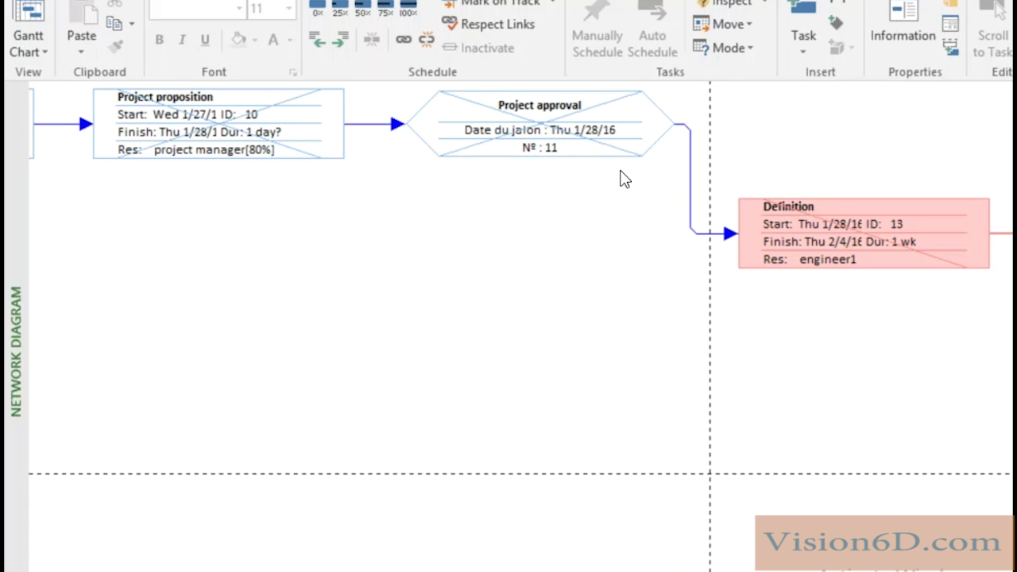
pyautogui.scroll(-3, 623, 178)
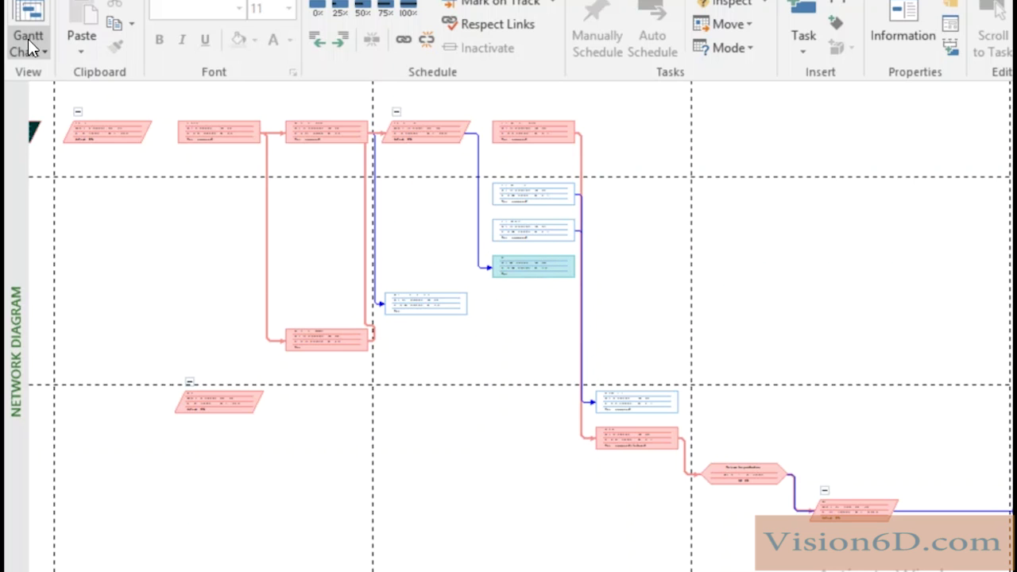
# Step: Return to the Gantt chart and filter the task list with the built-in Critical filter
pyautogui.click(33, 9)
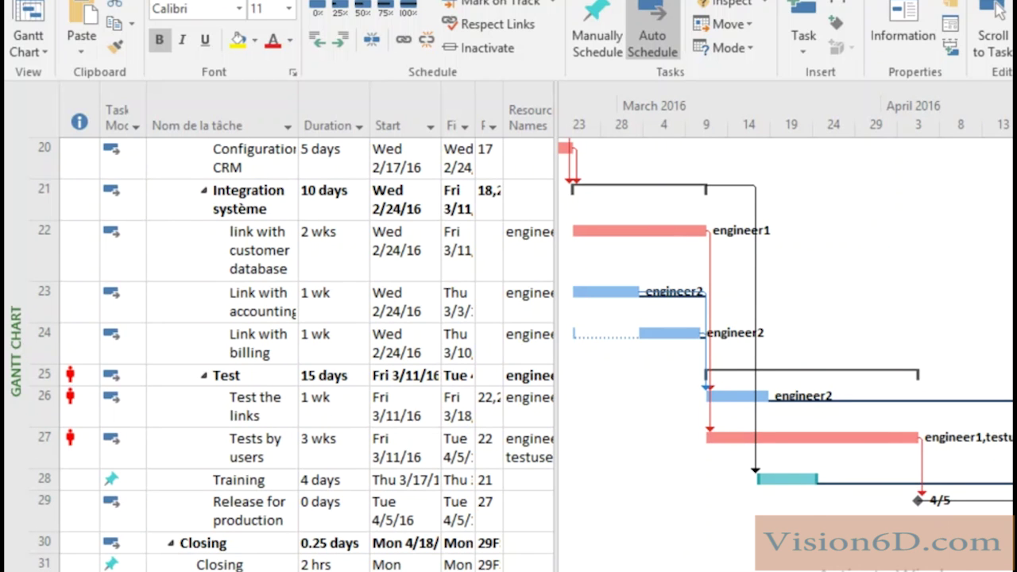
pyautogui.hscroll(2, 786, 350)
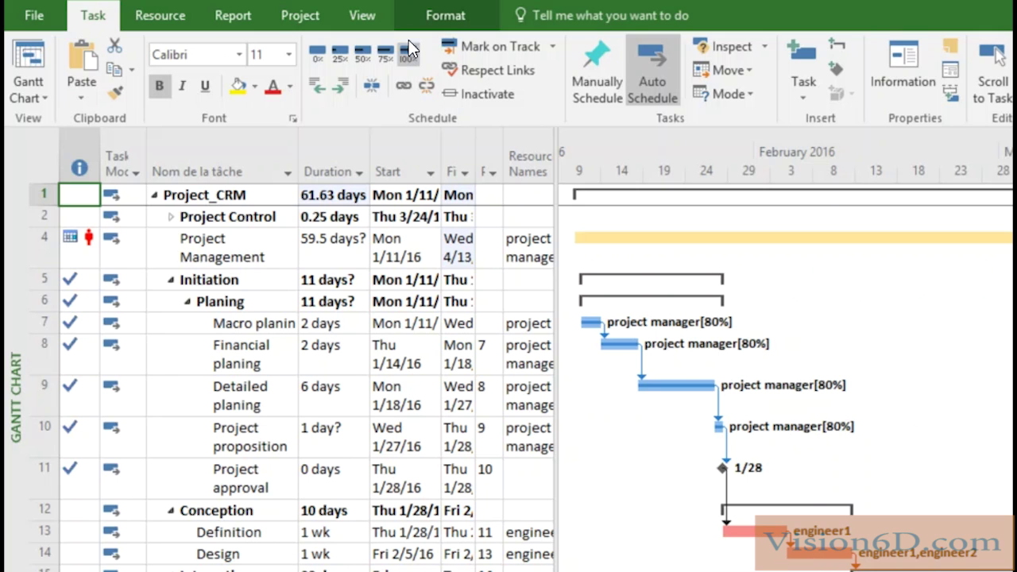
pyautogui.click(372, 15)
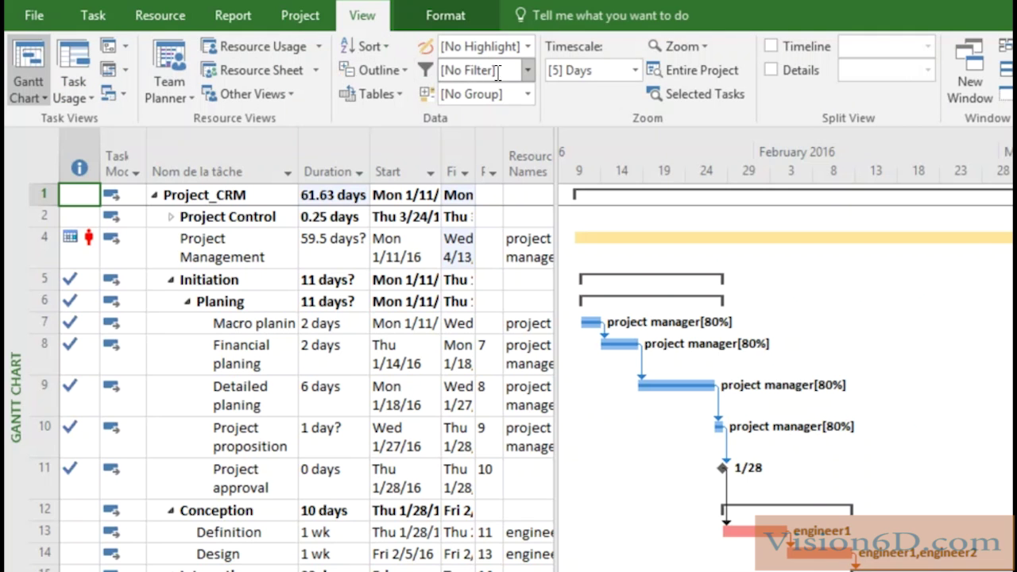
pyautogui.click(528, 73)
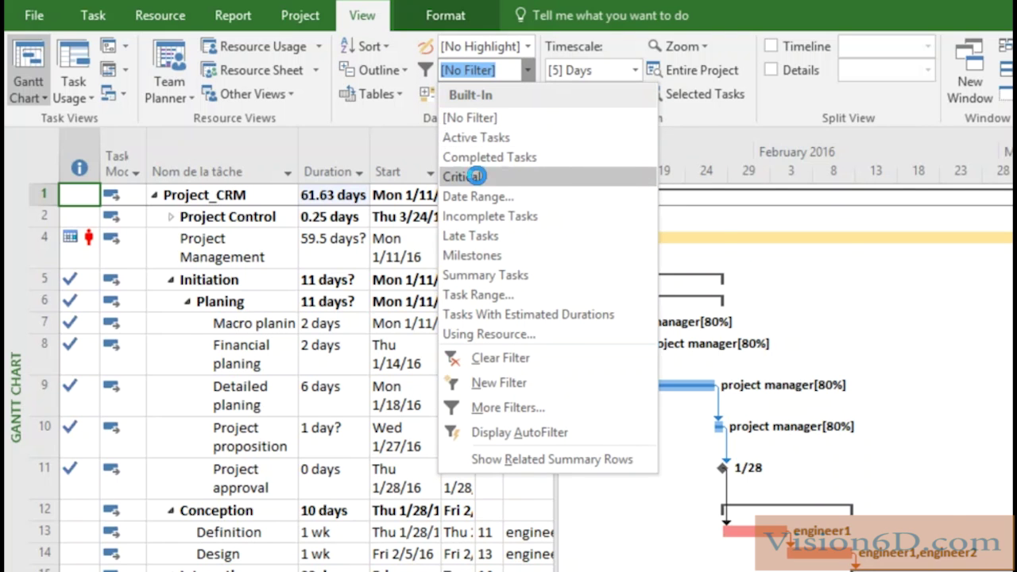
pyautogui.click(479, 177)
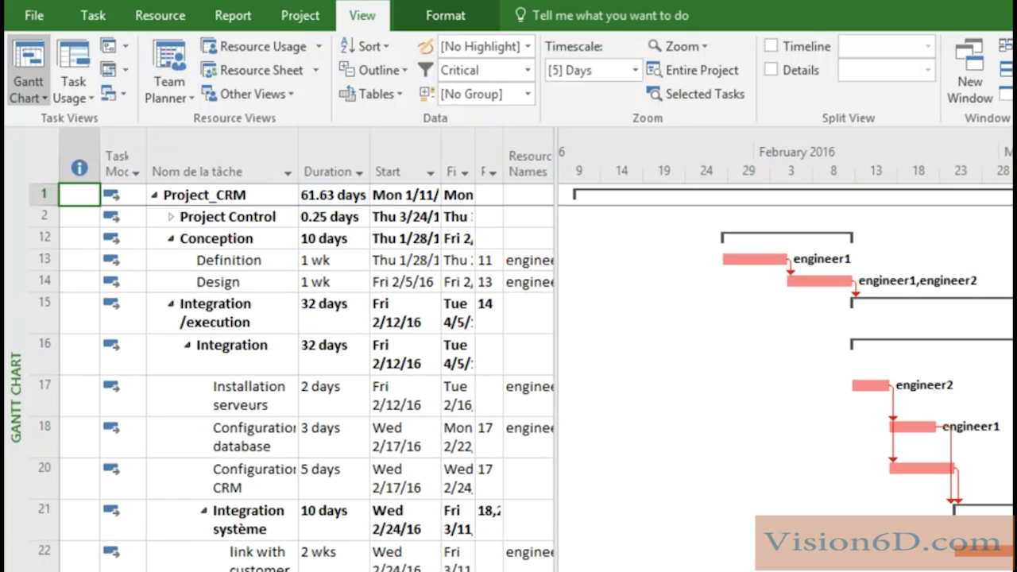
pyautogui.hscroll(5, 785, 359)
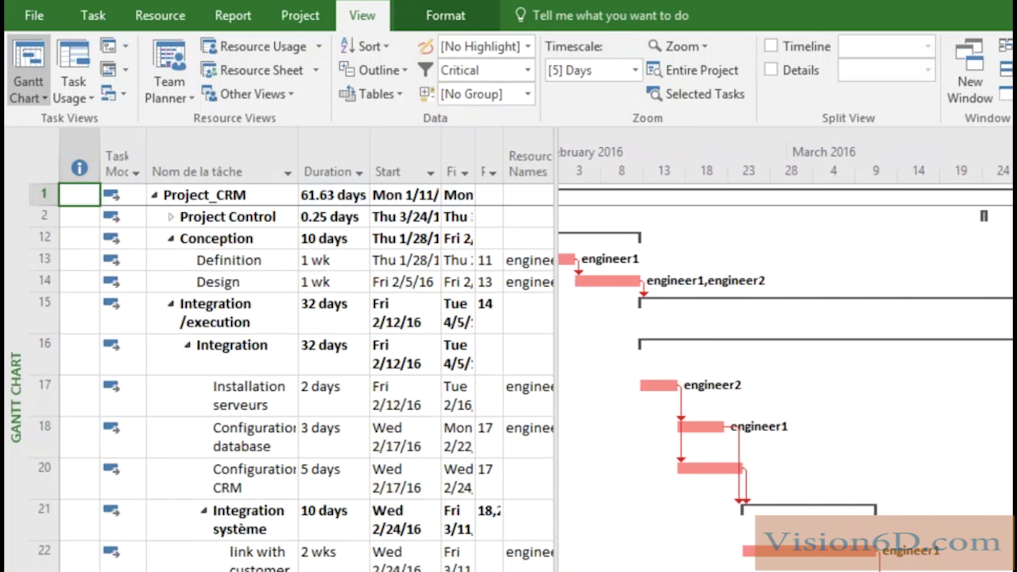
pyautogui.scroll(-2, 521, 377)
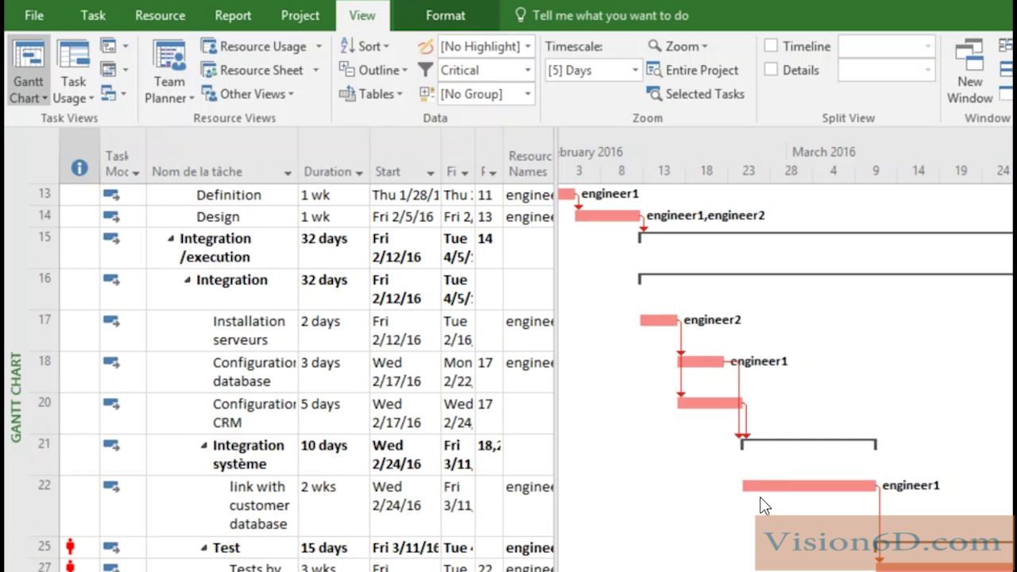
pyautogui.moveTo(748, 485)
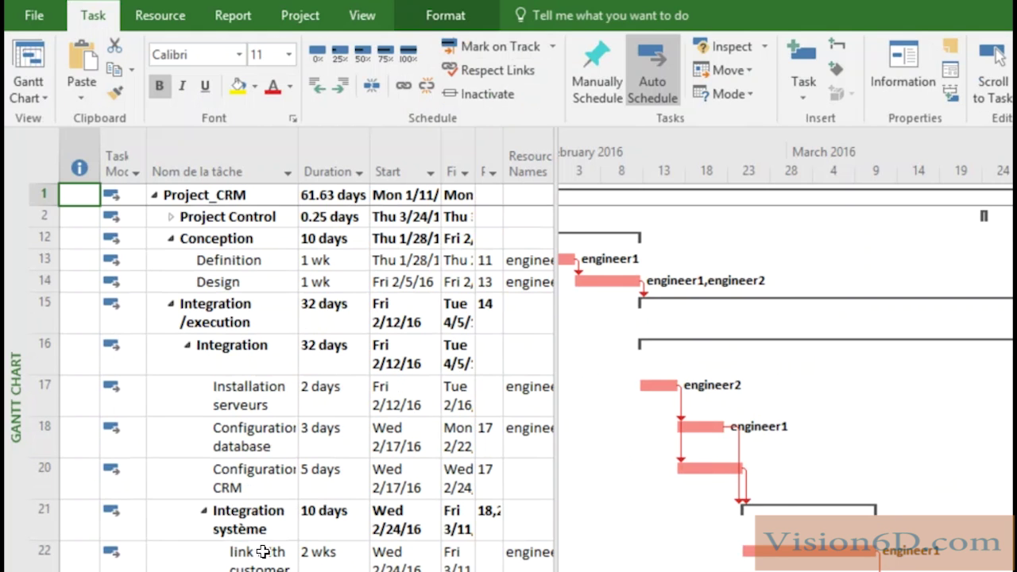
# Step: Generate the in-progress Critical Tasks report for the project
pyautogui.click(233, 15)
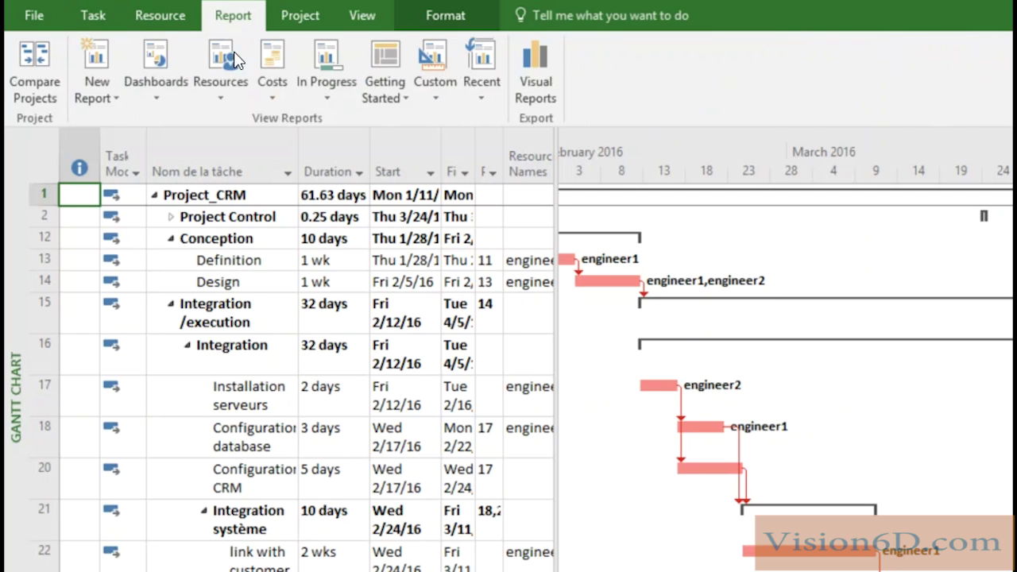
pyautogui.click(323, 87)
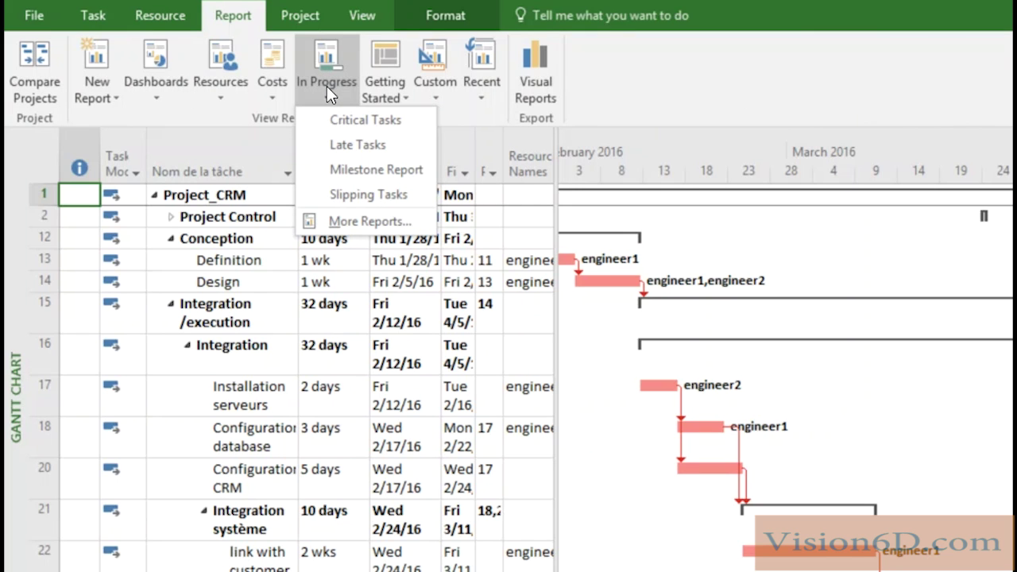
pyautogui.click(339, 126)
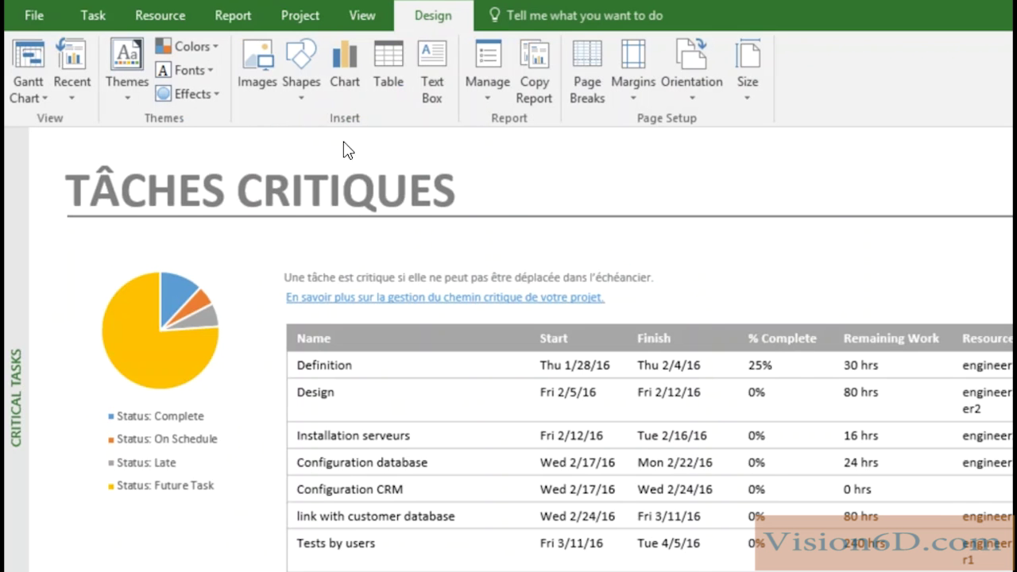